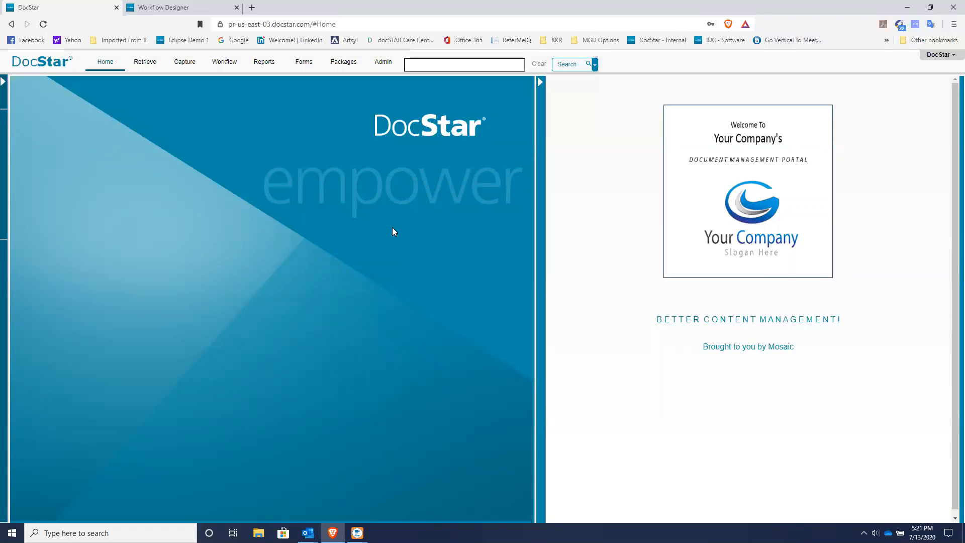
Examine the 2019 - Contract Docs workflow diagram, from the document branches through contract approval to the trigger and notification steps
click(188, 11)
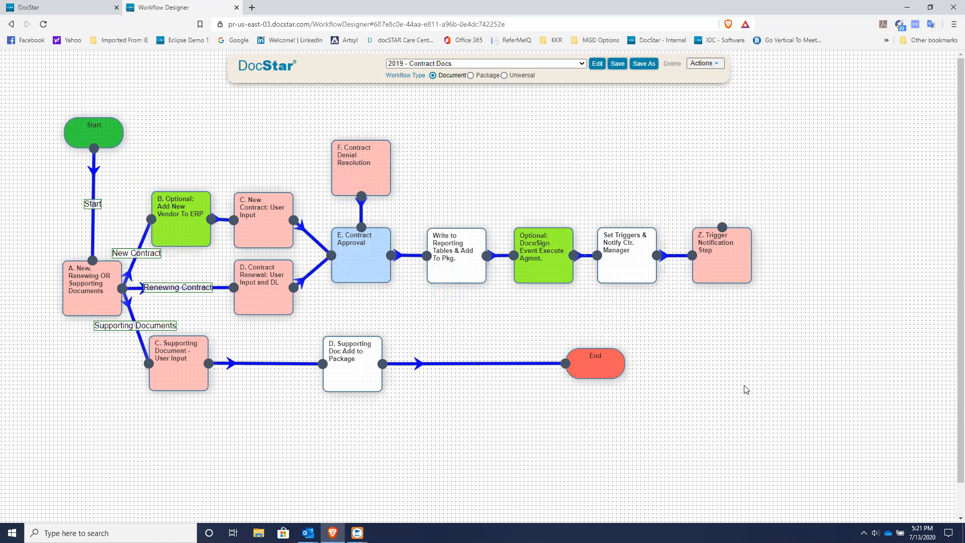
mouse_move(630, 275)
mouse_move(174, 238)
mouse_move(372, 260)
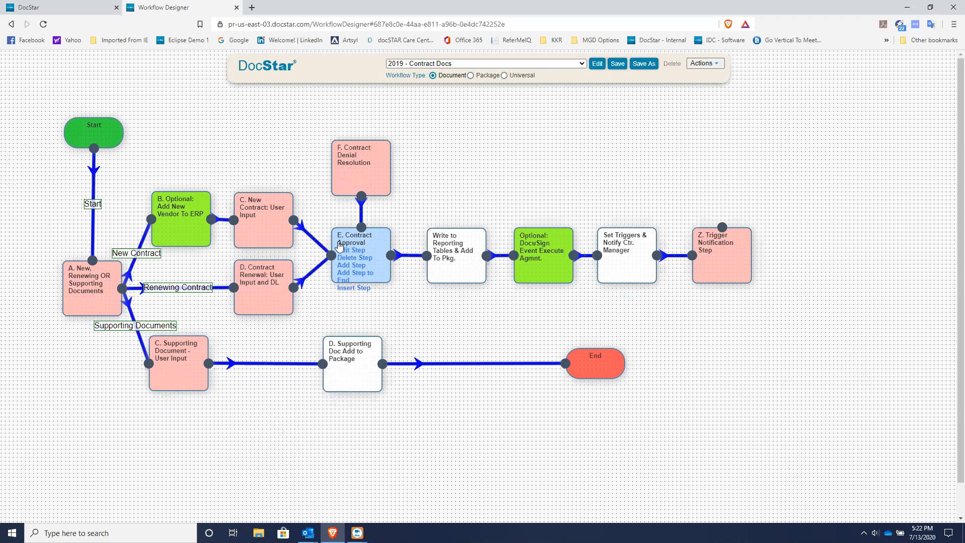
mouse_move(467, 286)
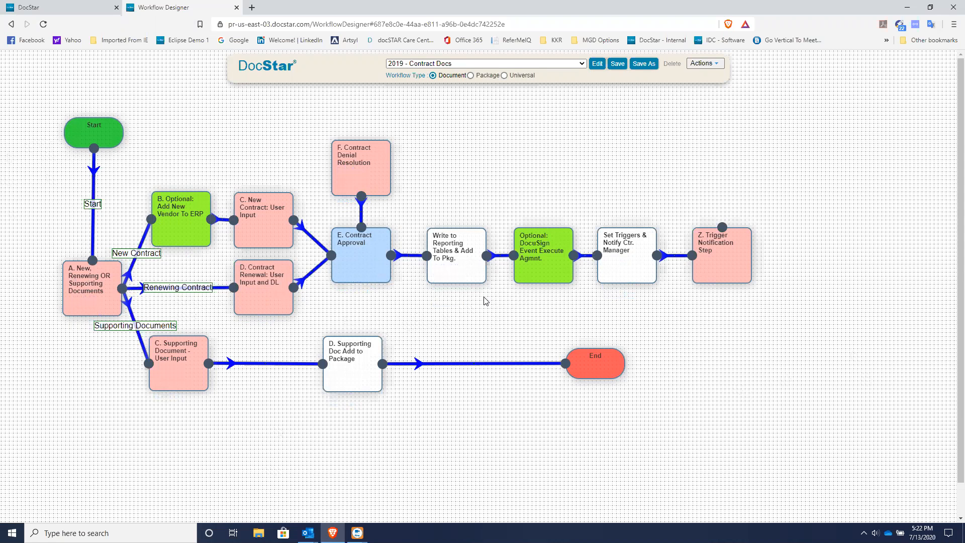
mouse_move(562, 281)
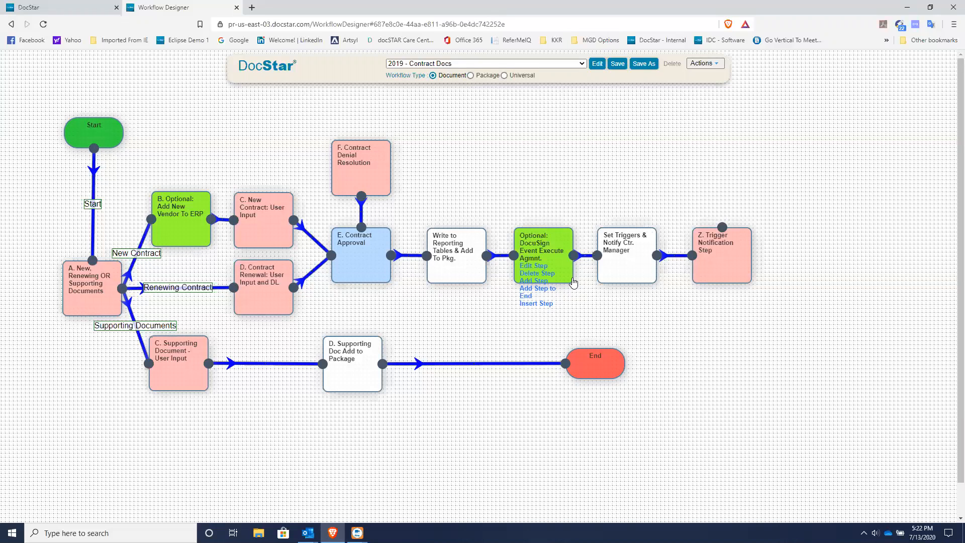
mouse_move(638, 233)
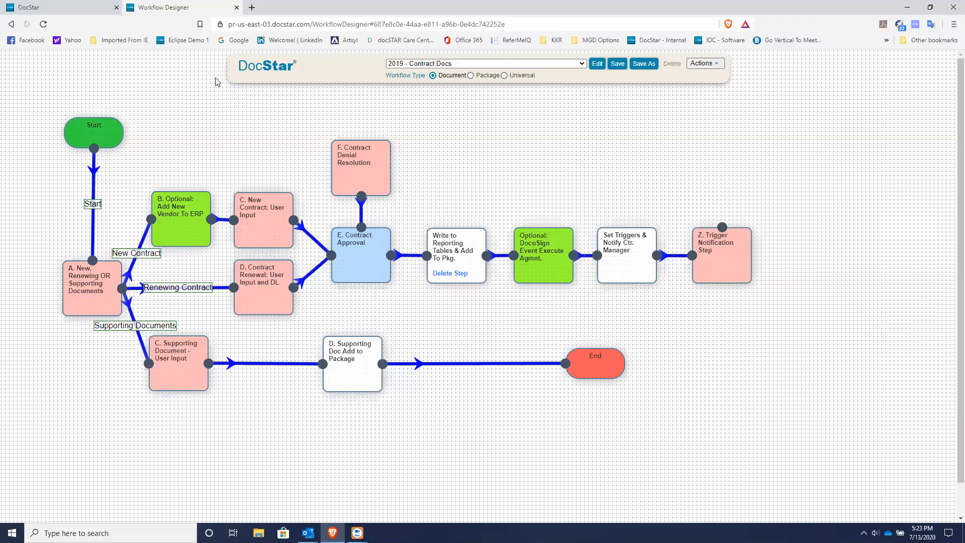
Open the Hillard SLA and the Hilliard Master Managed Services Agreement together from the Contract Docs work items
click(84, 14)
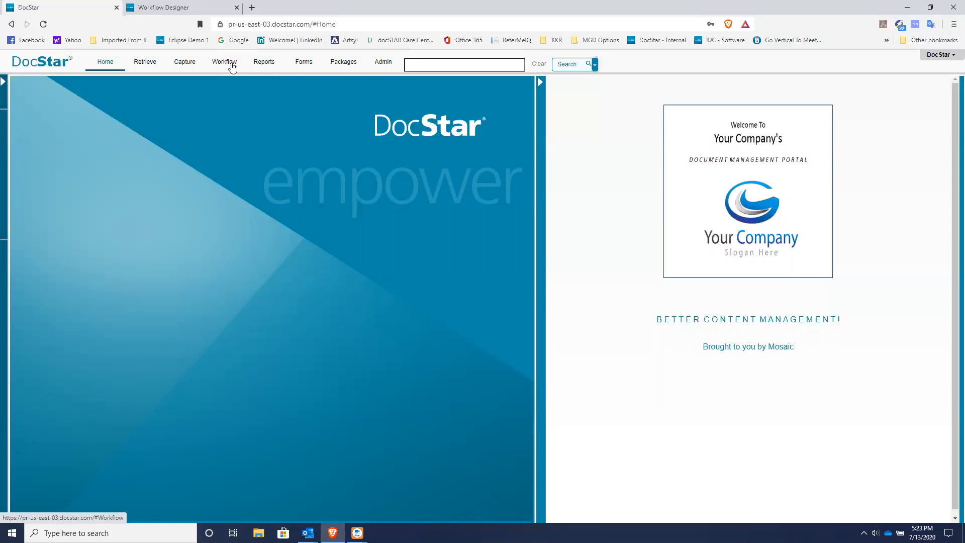
click(232, 67)
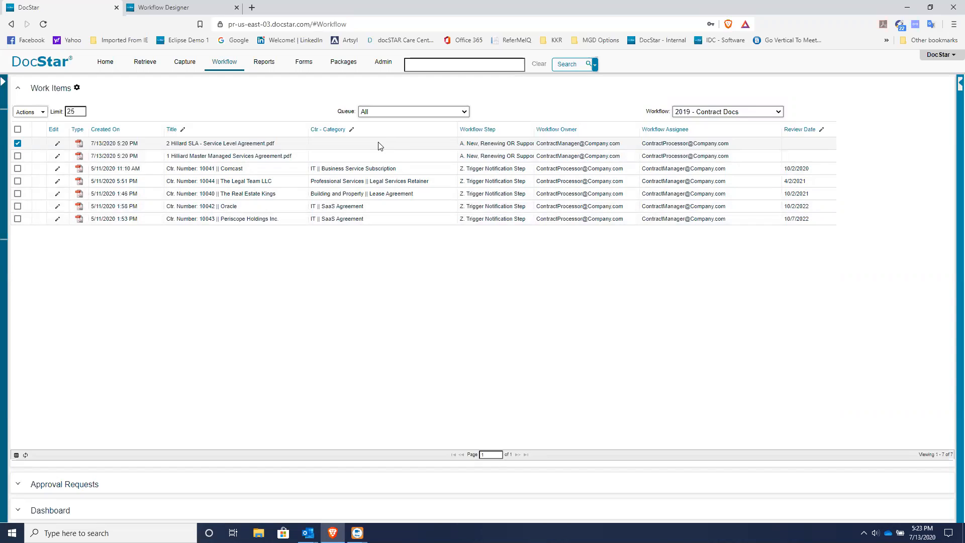
click(17, 156)
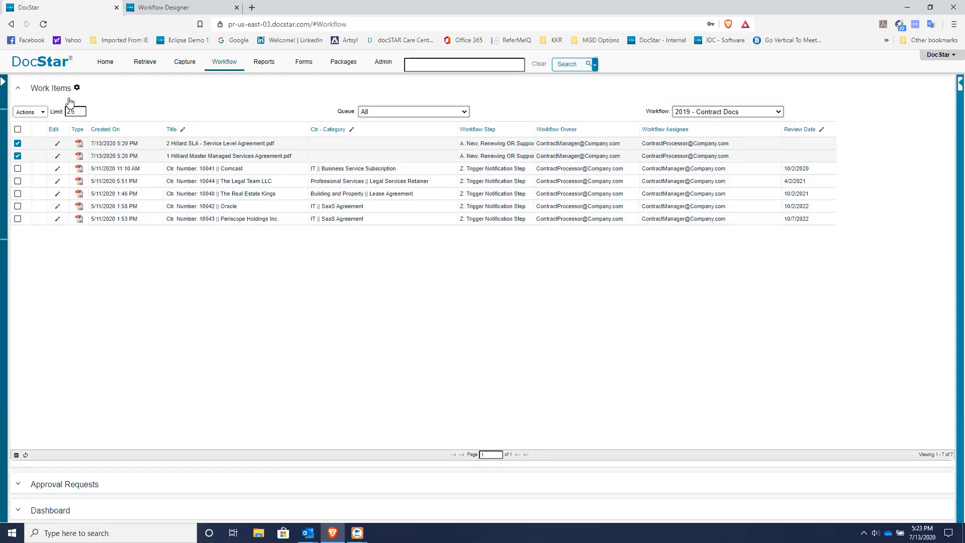
click(44, 113)
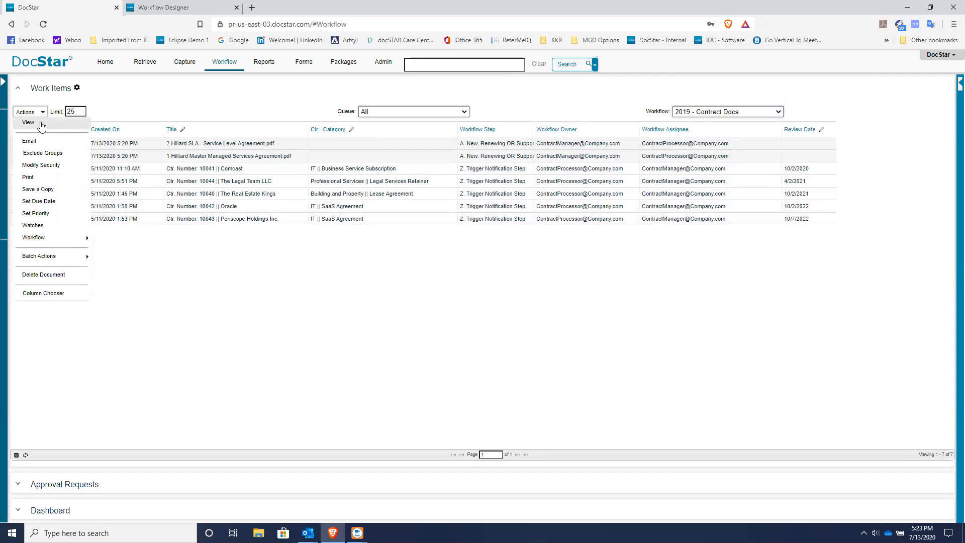
click(41, 123)
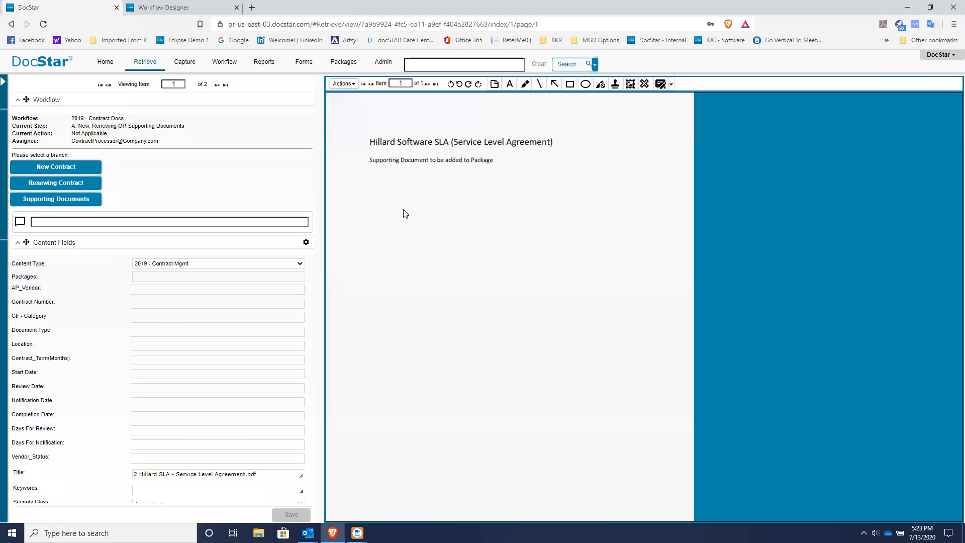
Page through the Hilliard managed services agreement, route it as a New Contract and submit the optional add-vendor step
click(217, 86)
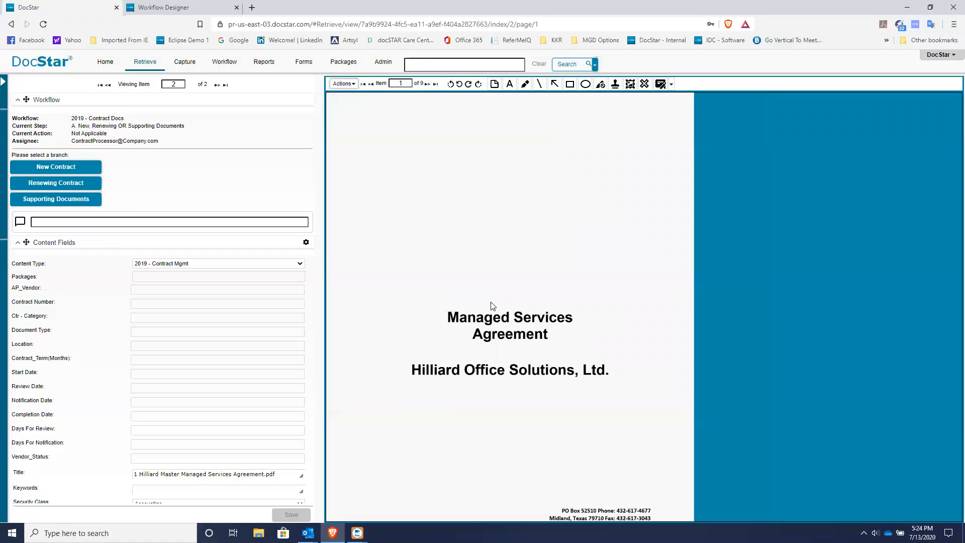
click(426, 85)
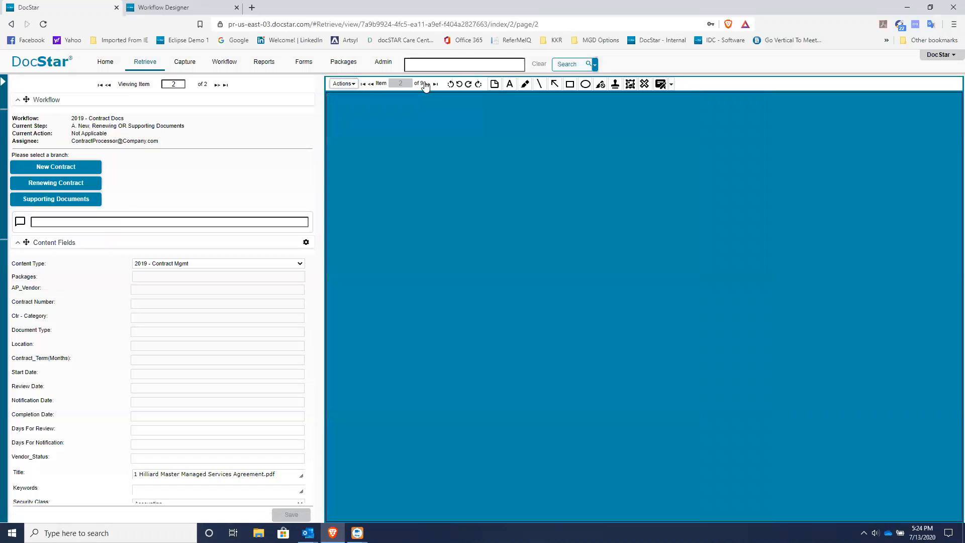
click(427, 85)
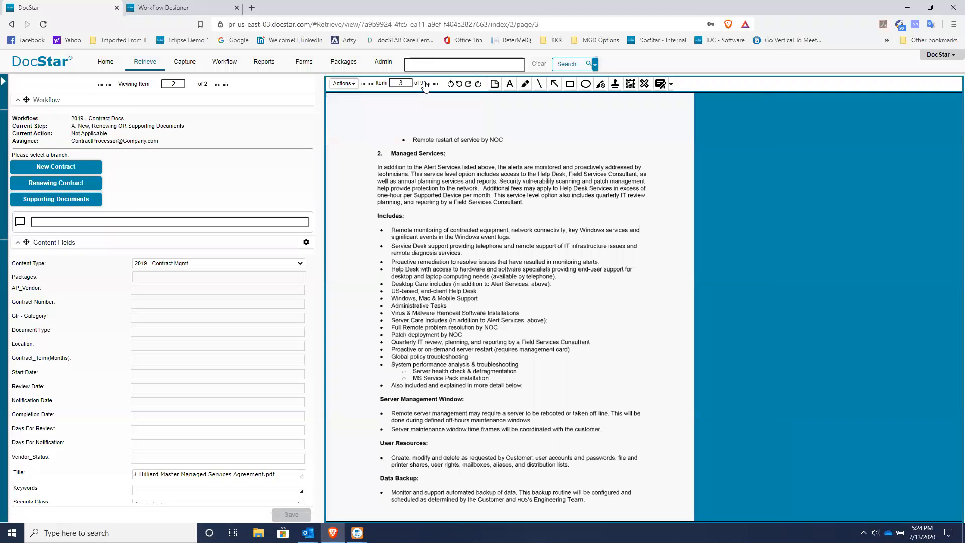
click(364, 85)
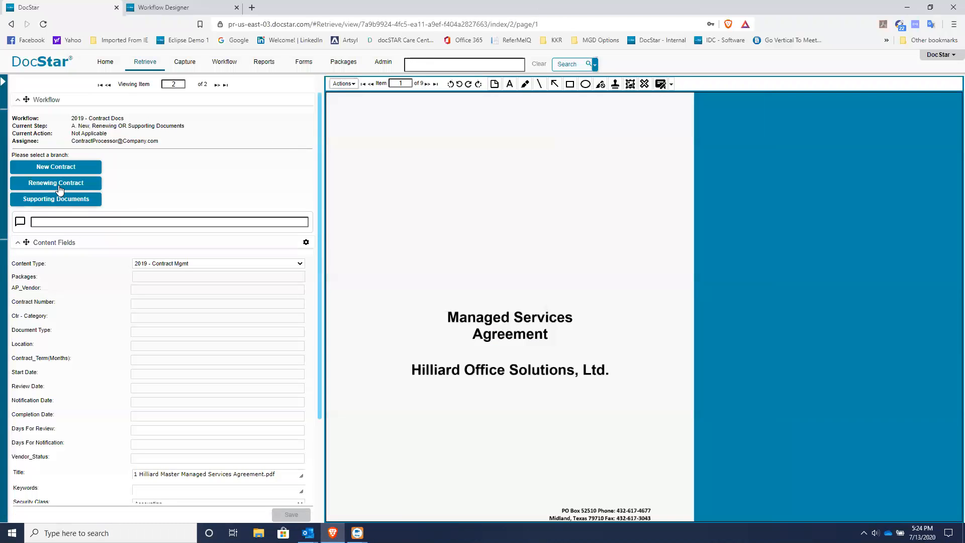
click(62, 169)
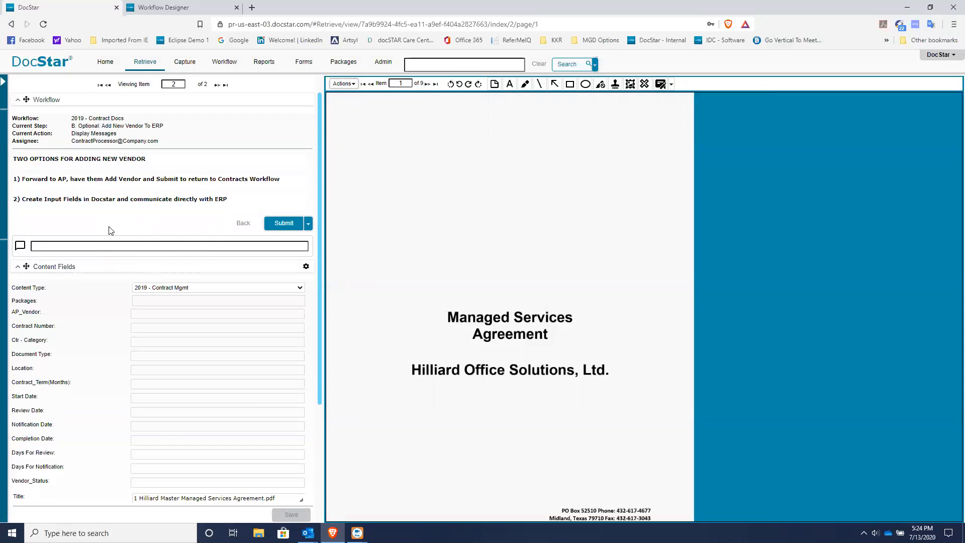
click(281, 224)
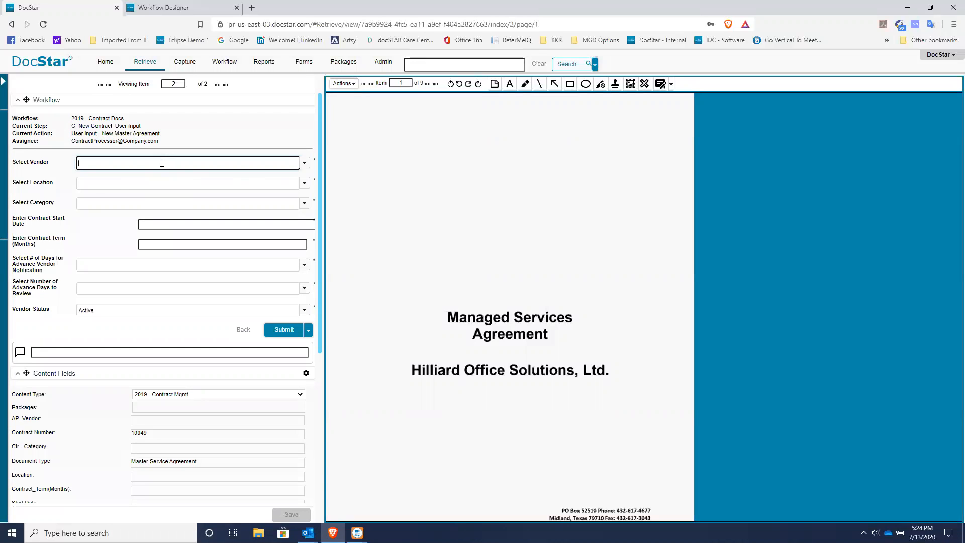
Set the vendor to Hilliard Office Solutions, Ltd., the location to Atlanta and the category to IT || Business Service Subscription
text(hil)
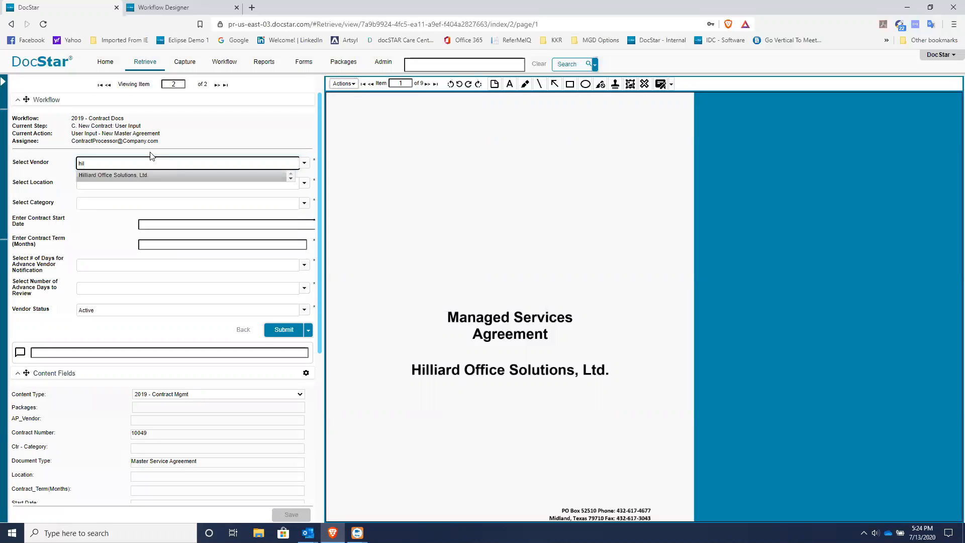
click(145, 176)
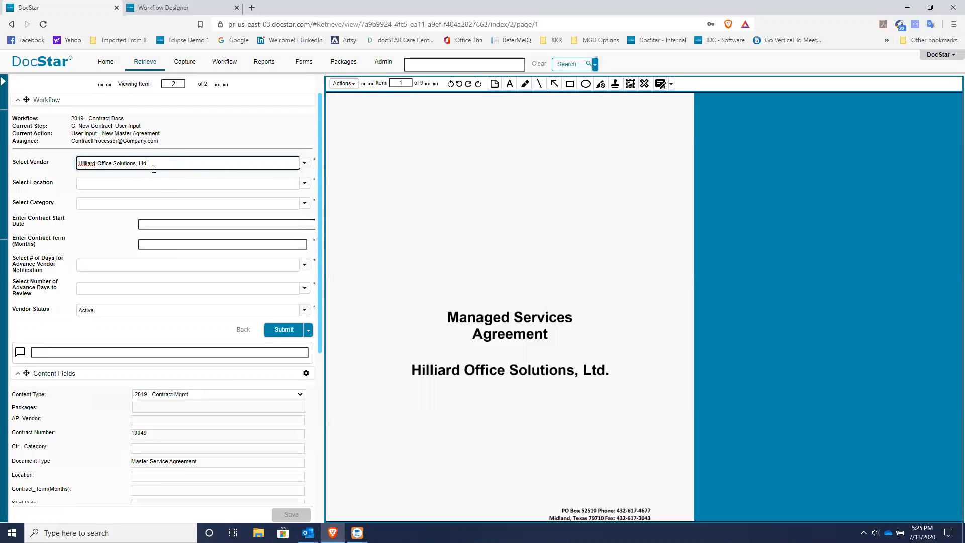
click(141, 183)
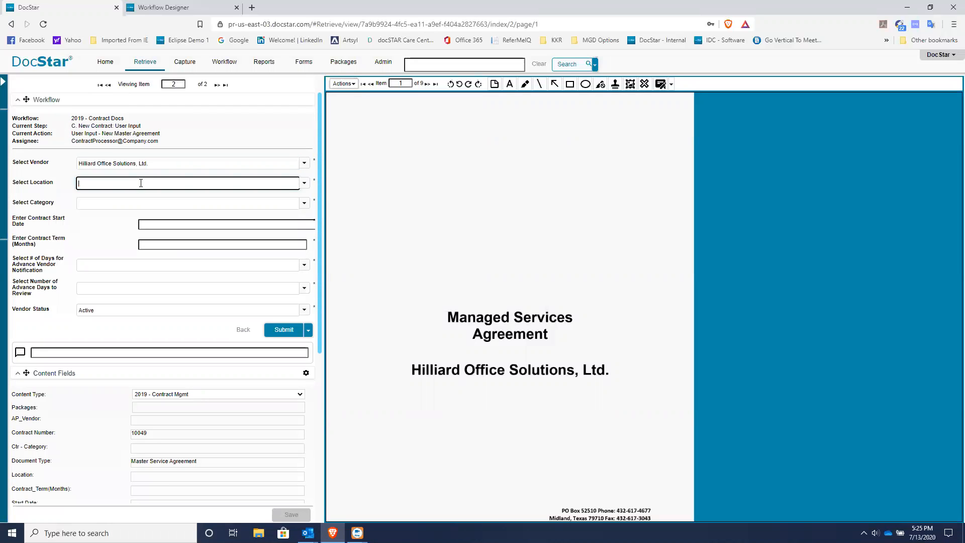
text(At)
click(112, 197)
click(304, 203)
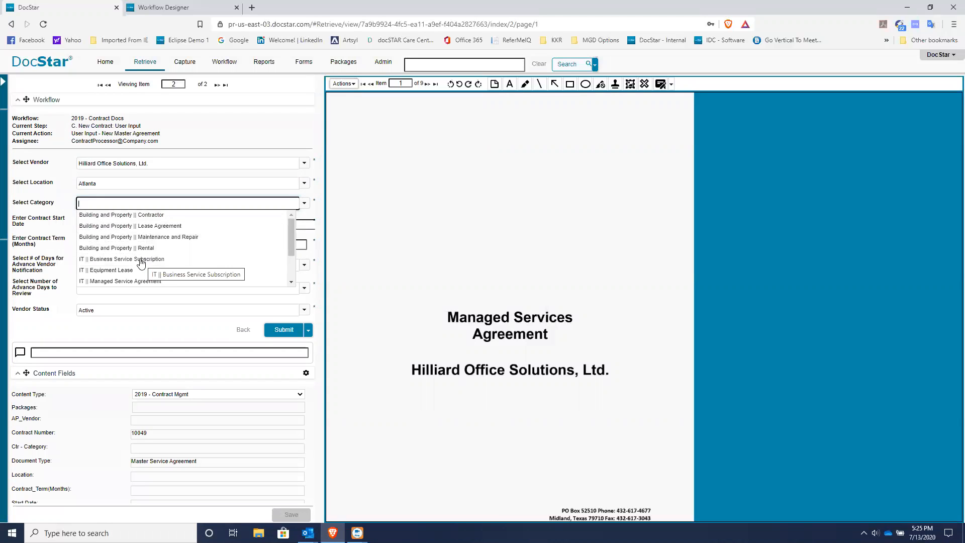
mouse_move(292, 252)
mouse_down()
mouse_move(293, 276)
mouse_move(288, 245)
mouse_up()
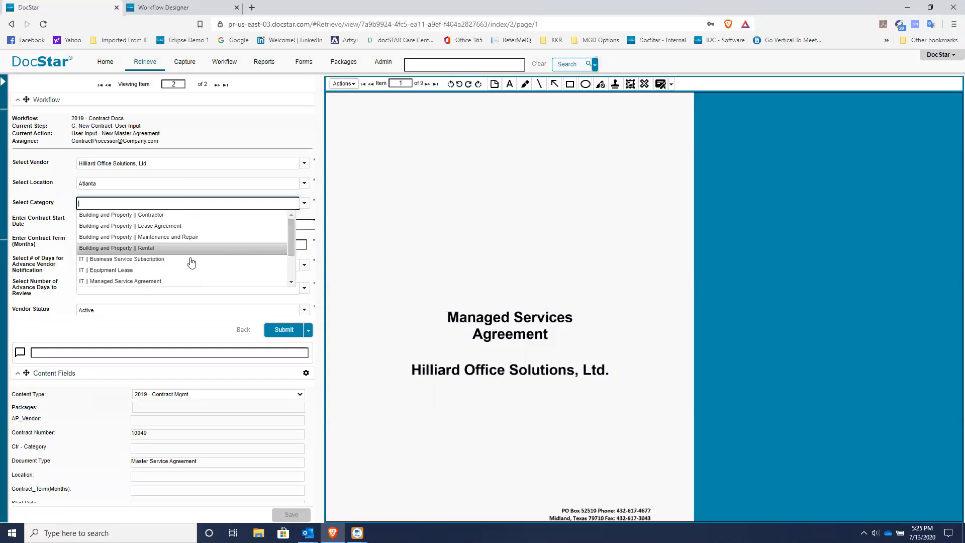
click(147, 260)
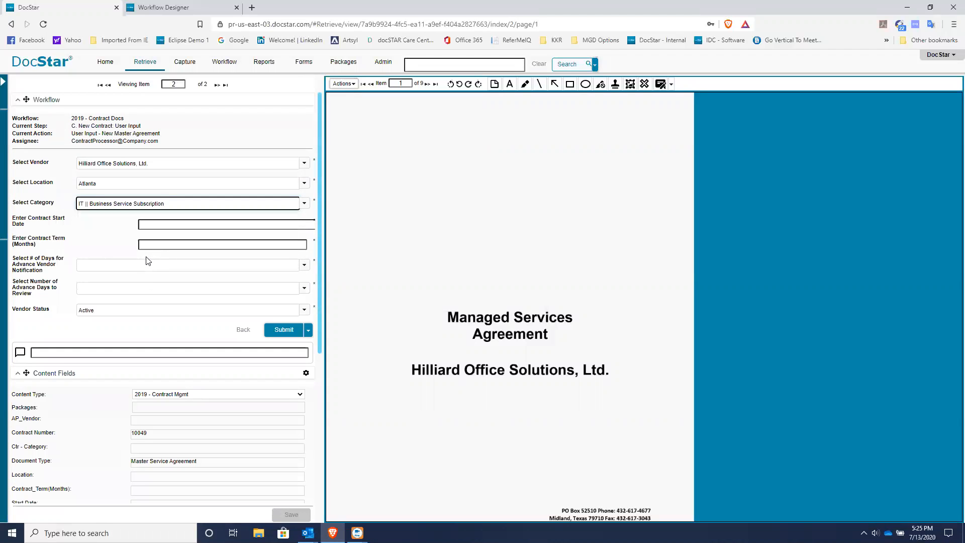
Set the contract start date to 7/01/2020 and the contract term to 36 months
click(200, 224)
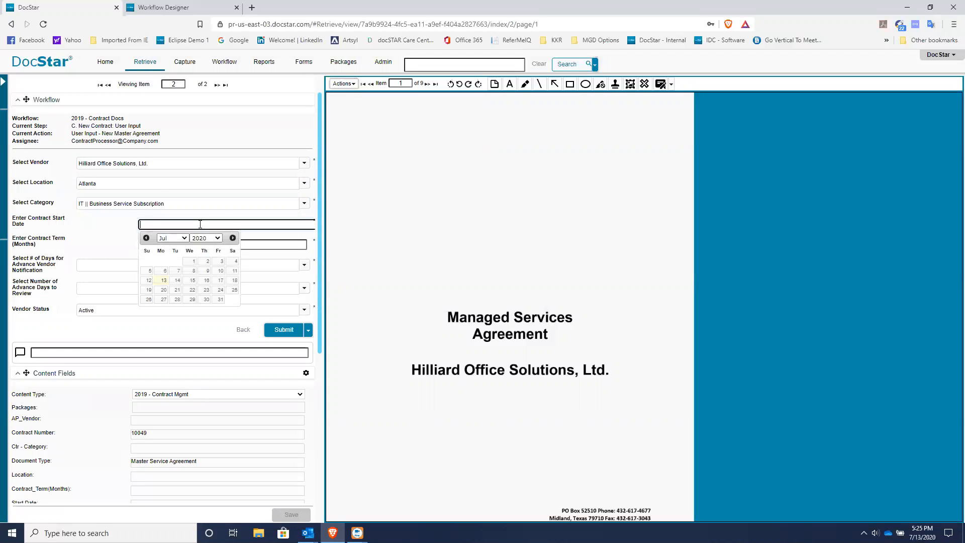
click(191, 262)
click(170, 244)
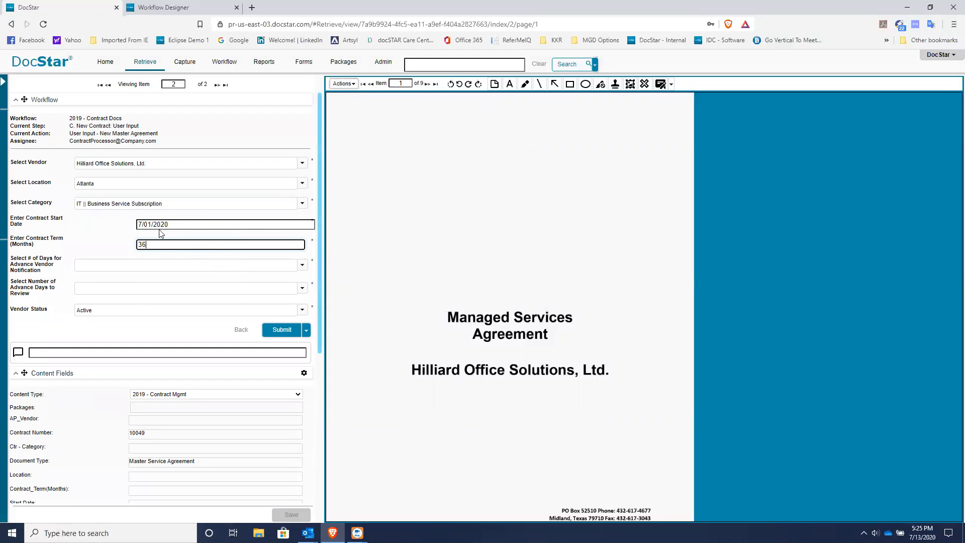
Set advance vendor notification to -60 days and advance review to -30 days, and submit the new contract's details
click(302, 266)
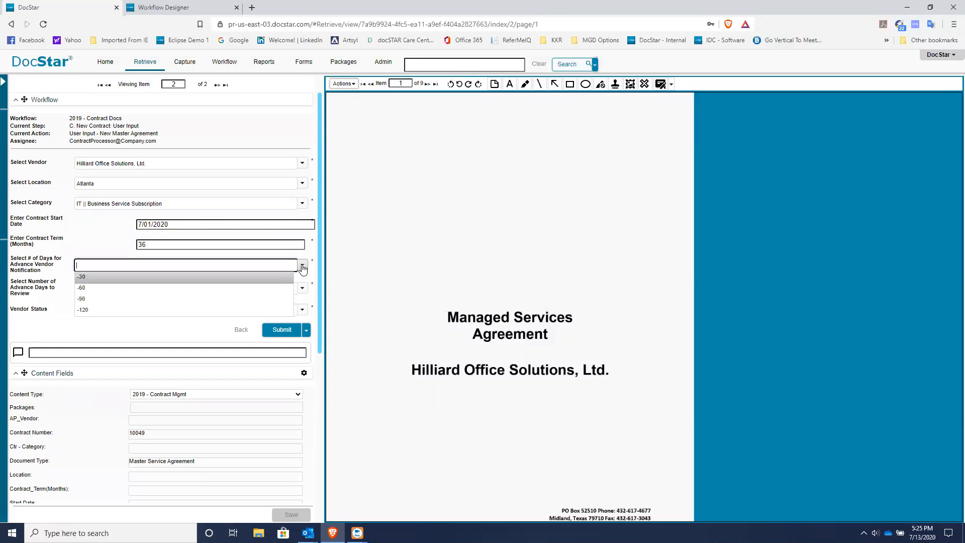
click(88, 290)
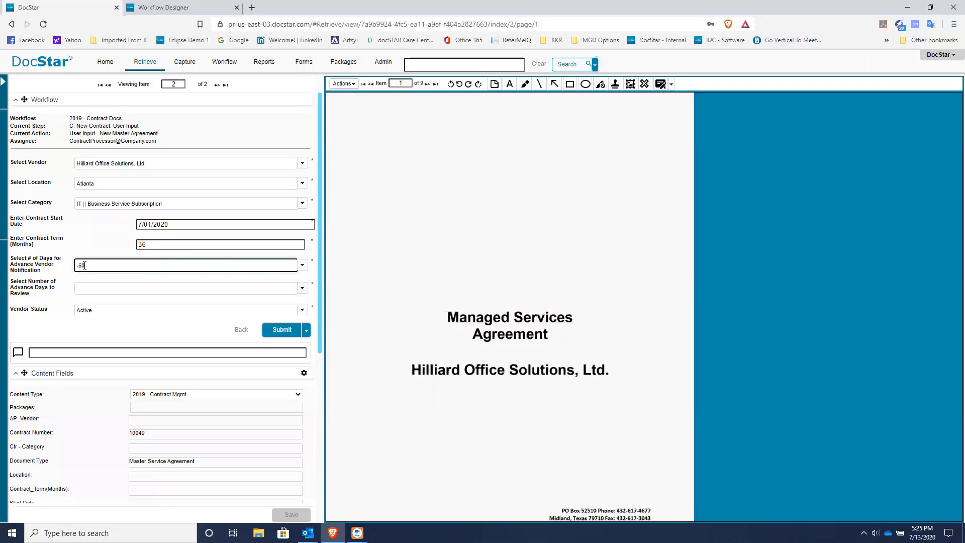
click(302, 288)
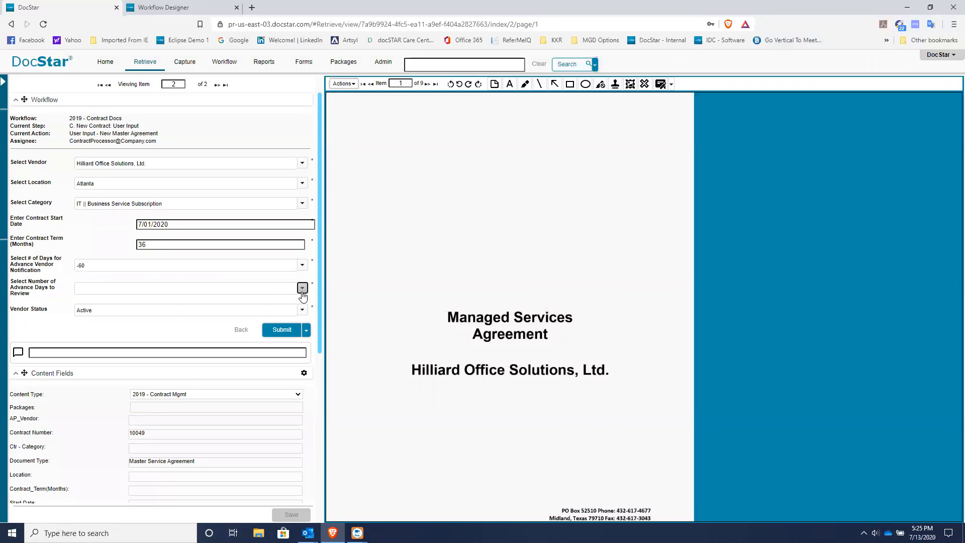
click(103, 301)
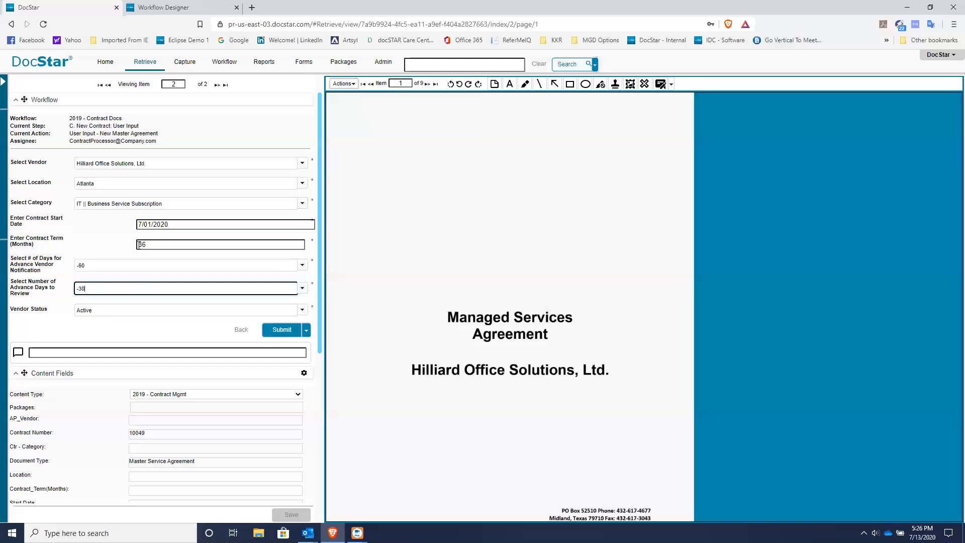
click(285, 331)
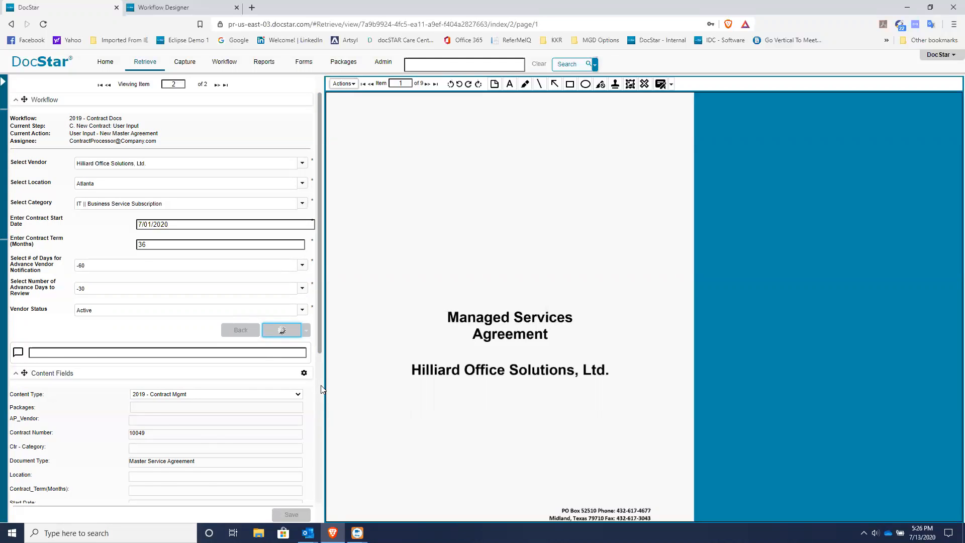
Review the agreement's content fields and approve the contract without an explanation
scroll(211, 356, down, 2)
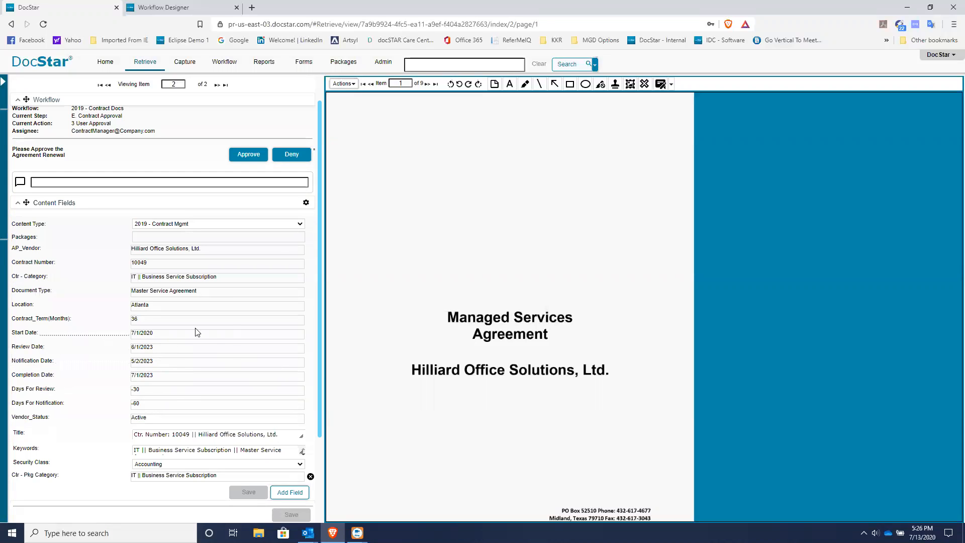
click(249, 155)
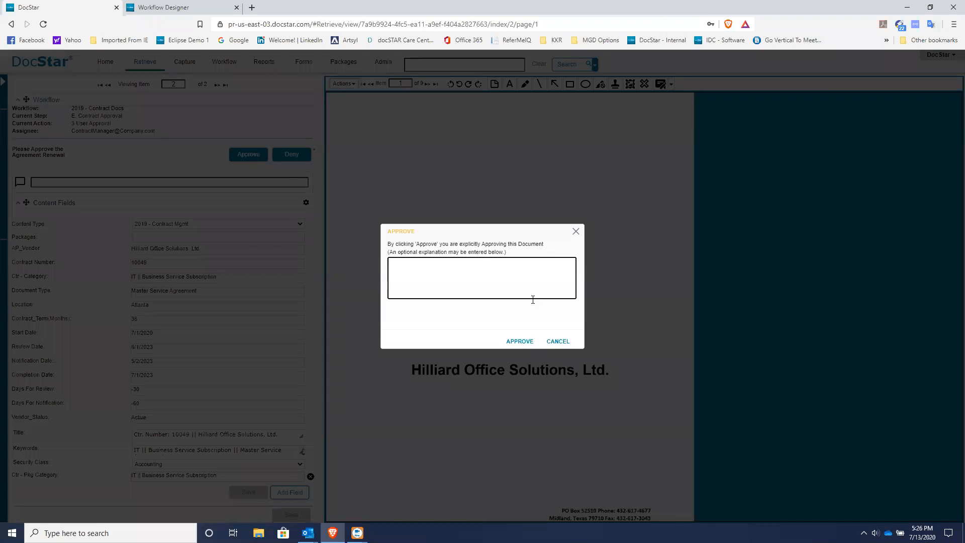
click(531, 340)
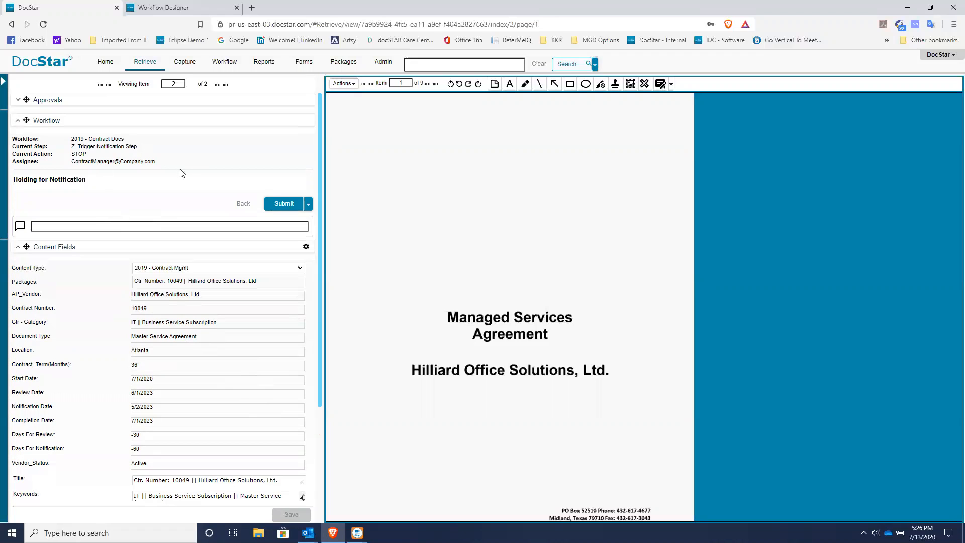
Route the Hillard SLA document as a supporting document and link it to the Hilliard Office Solutions, Ltd. contract for Atlanta
click(108, 86)
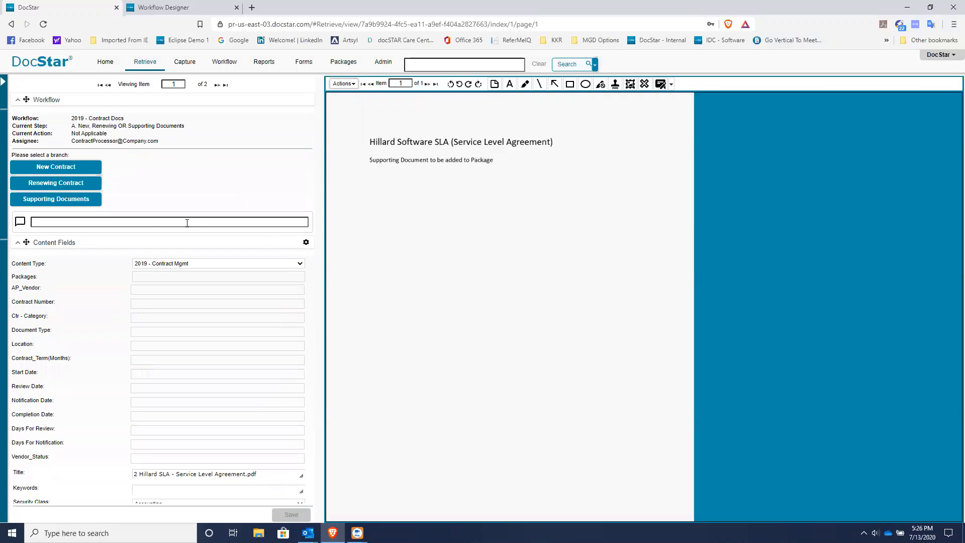
click(56, 200)
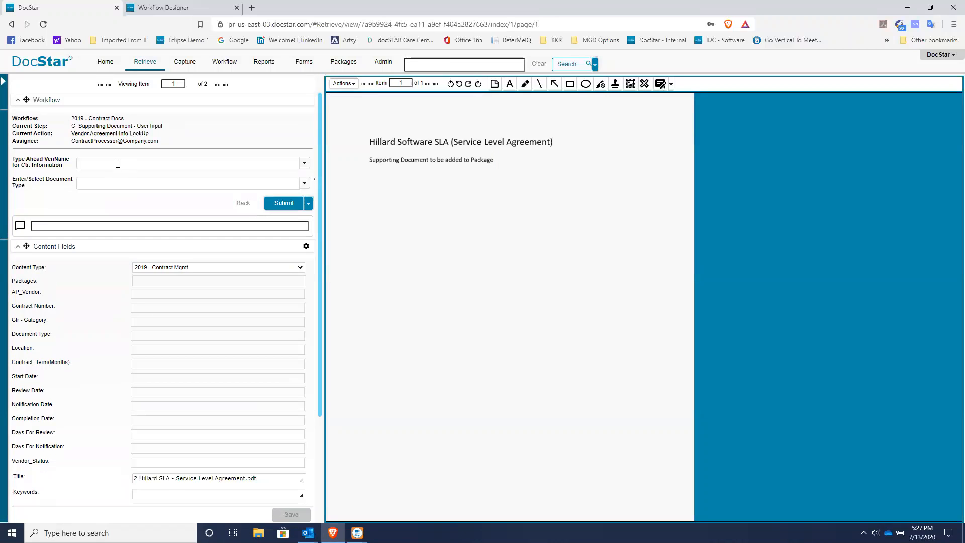
click(119, 164)
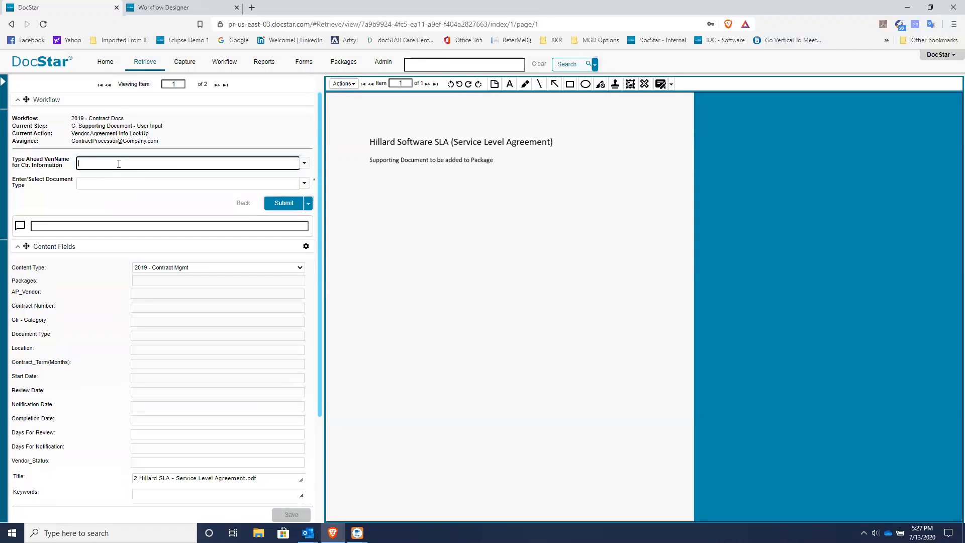
text(hil)
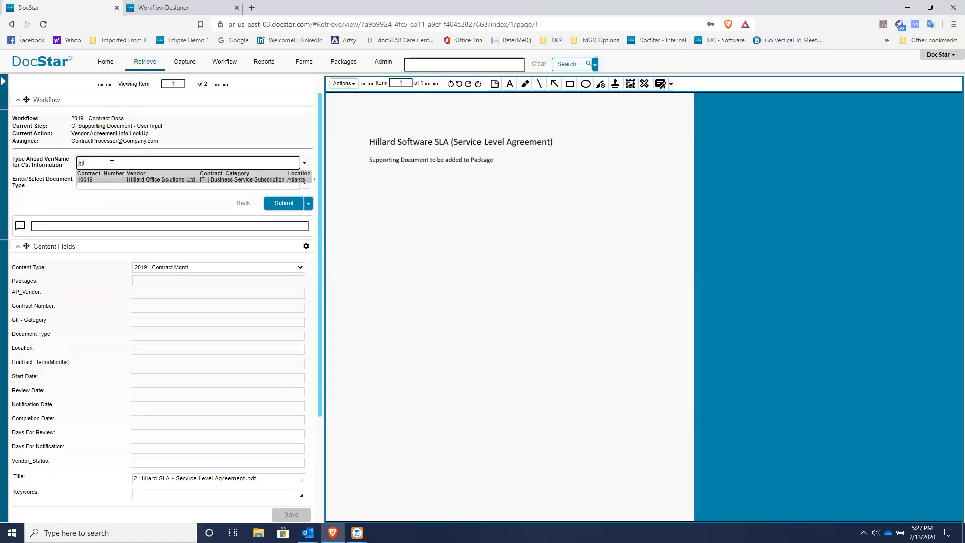
click(159, 180)
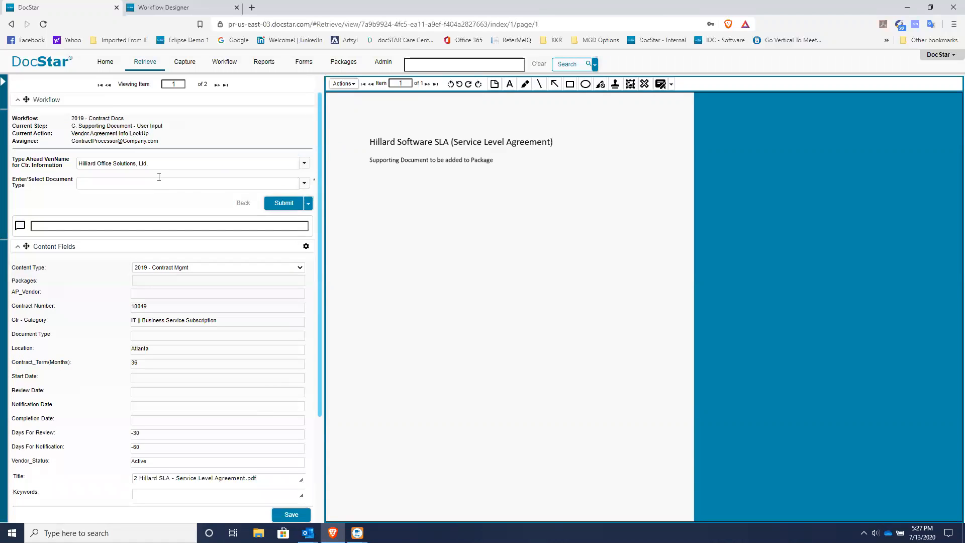
Set the supporting document's type to SLA (Service Level Agreement) and submit it to the workflow
click(126, 184)
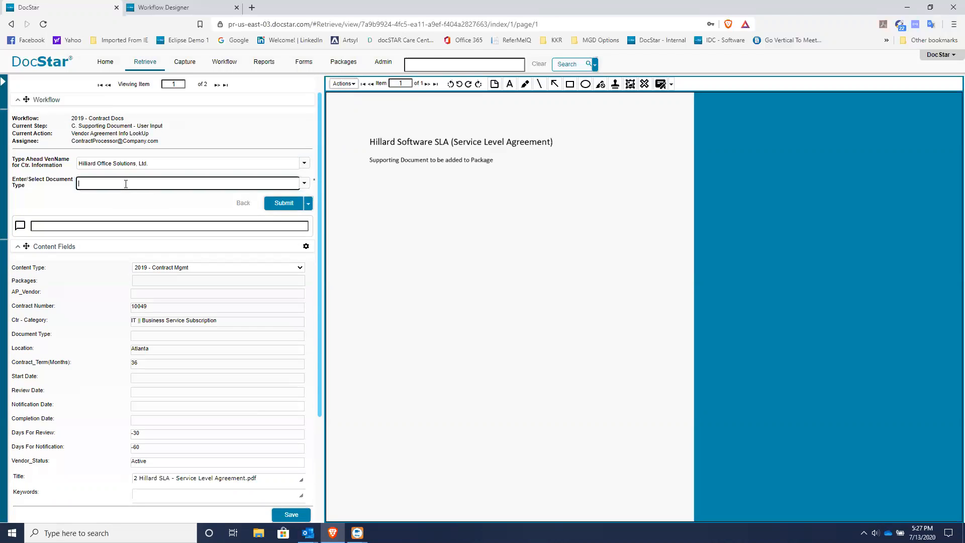
text(sl)
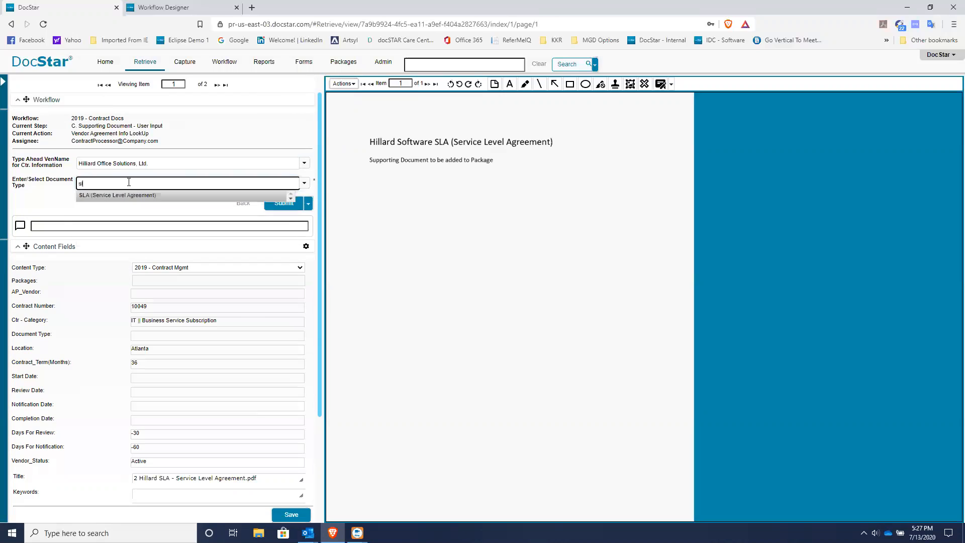
click(142, 196)
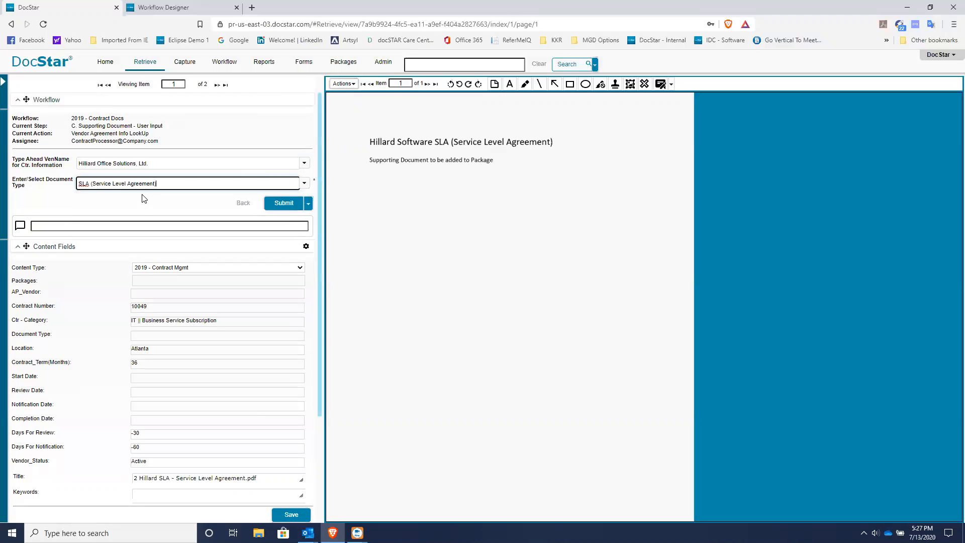
click(284, 206)
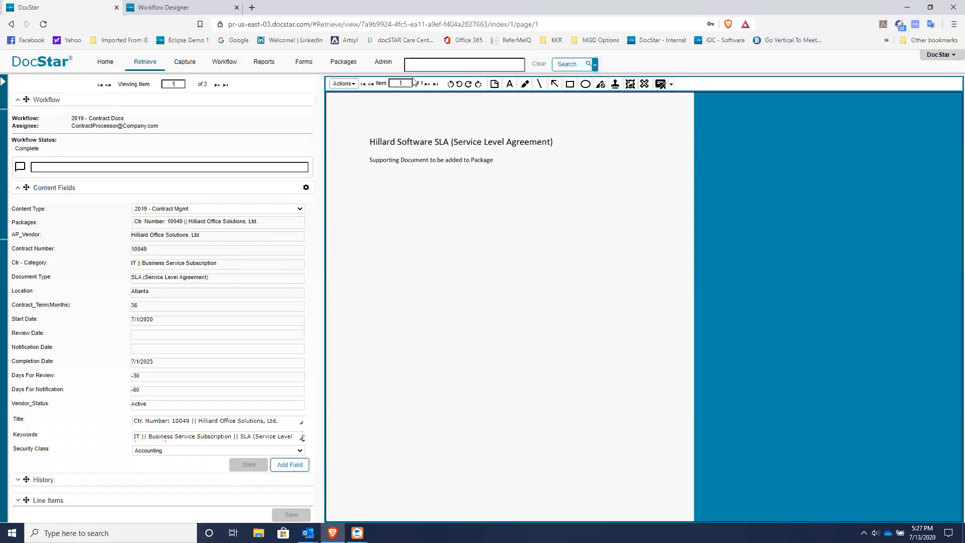
Search the repository for "hilliard" to find the vendor's contract documents and package
click(423, 65)
text(hilliard)
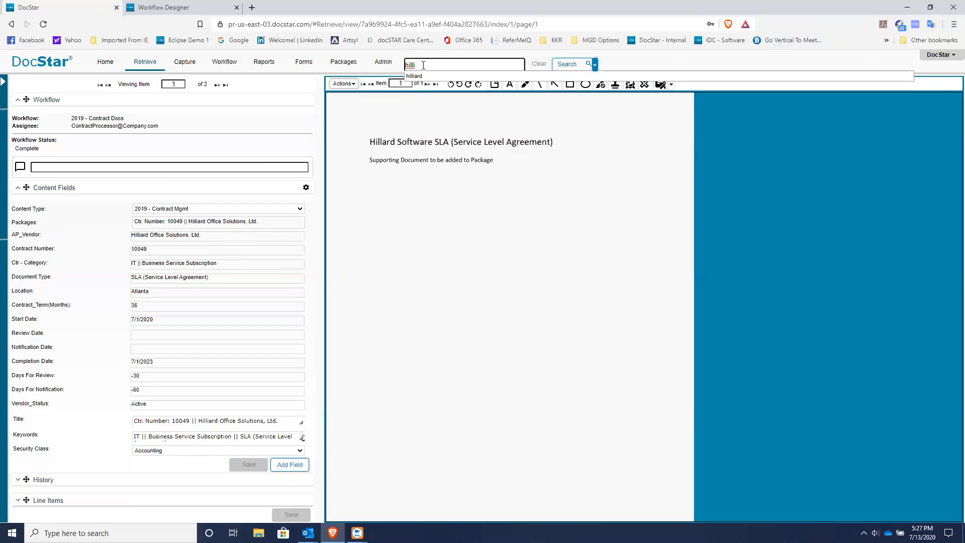
key(Return)
click(566, 64)
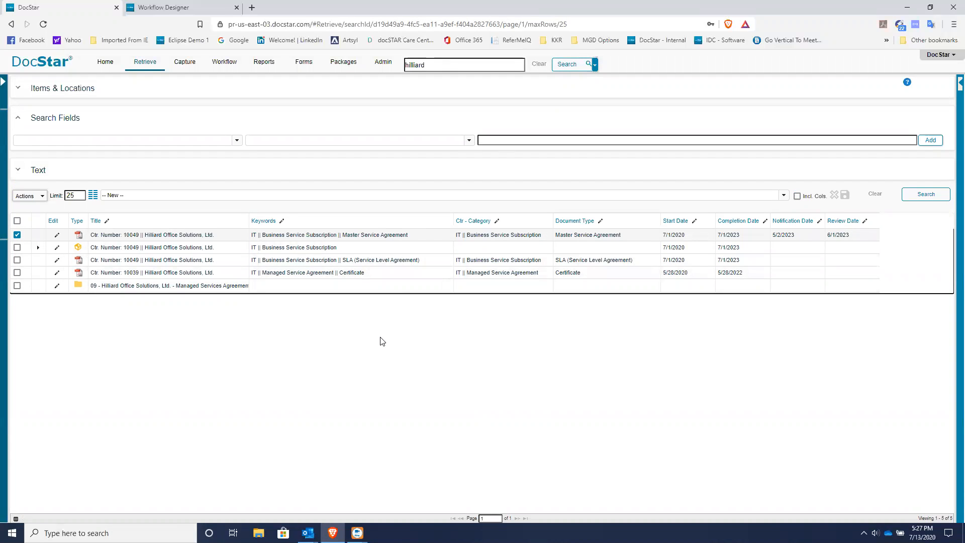
Clear the text search and load the saved search Expiring Agreements Search by Category
click(538, 64)
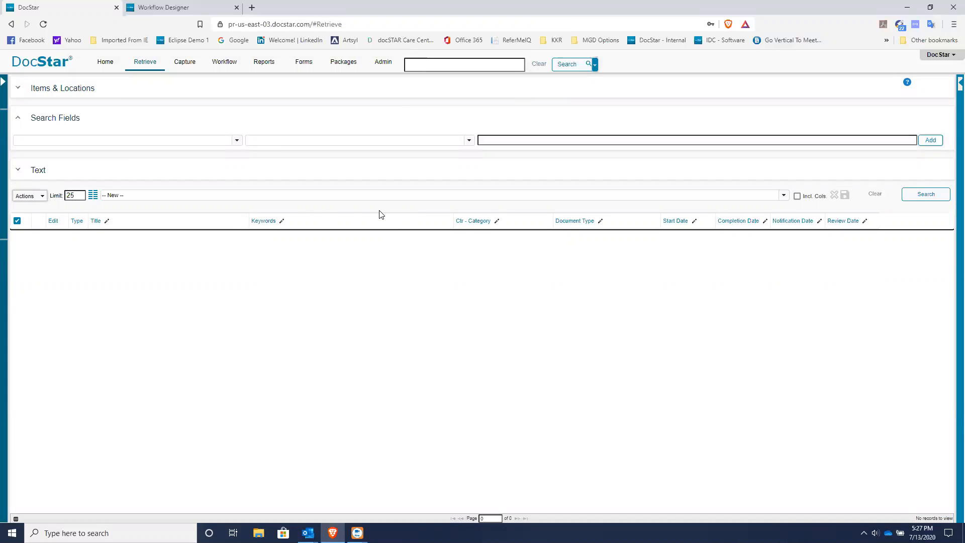
click(784, 196)
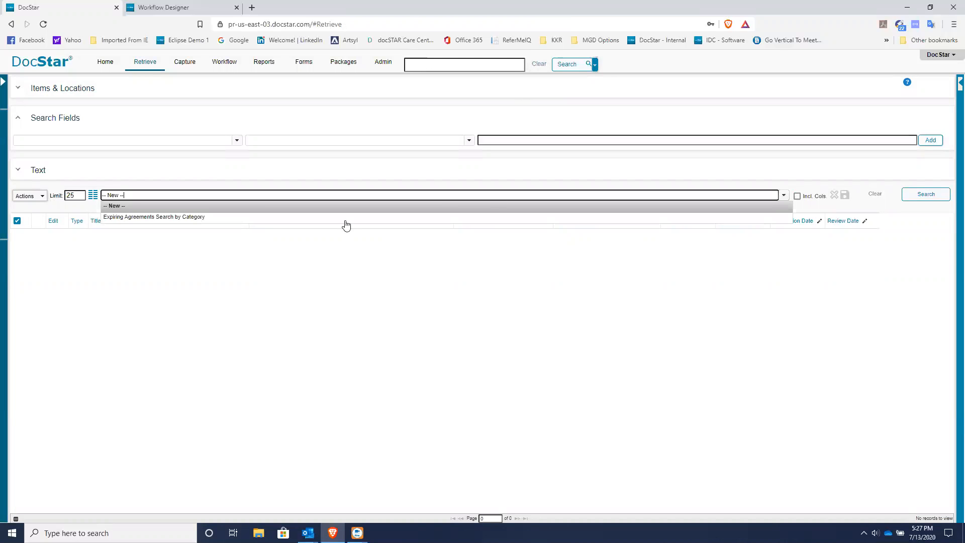
click(146, 217)
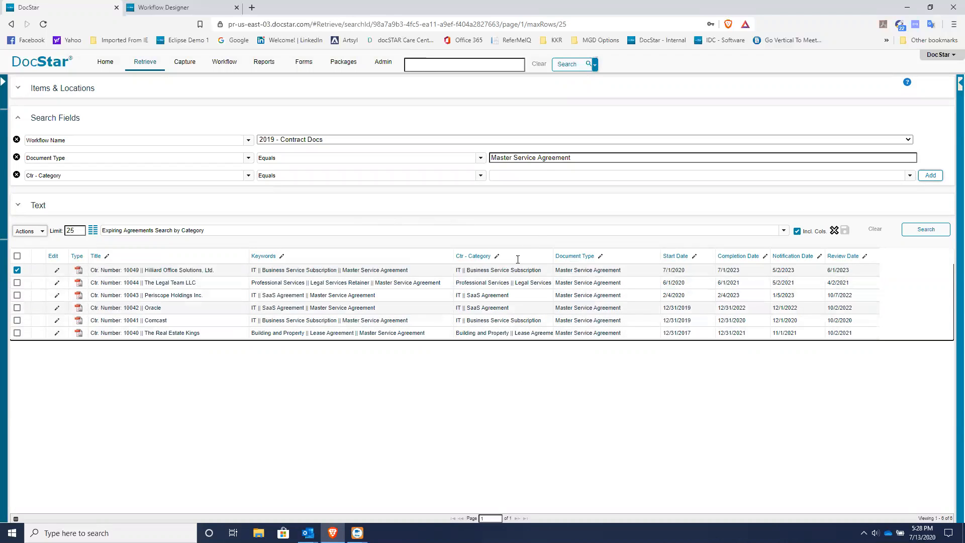
Filter the expiring agreements by the category IT || SaaS Agreement and run the search
click(561, 172)
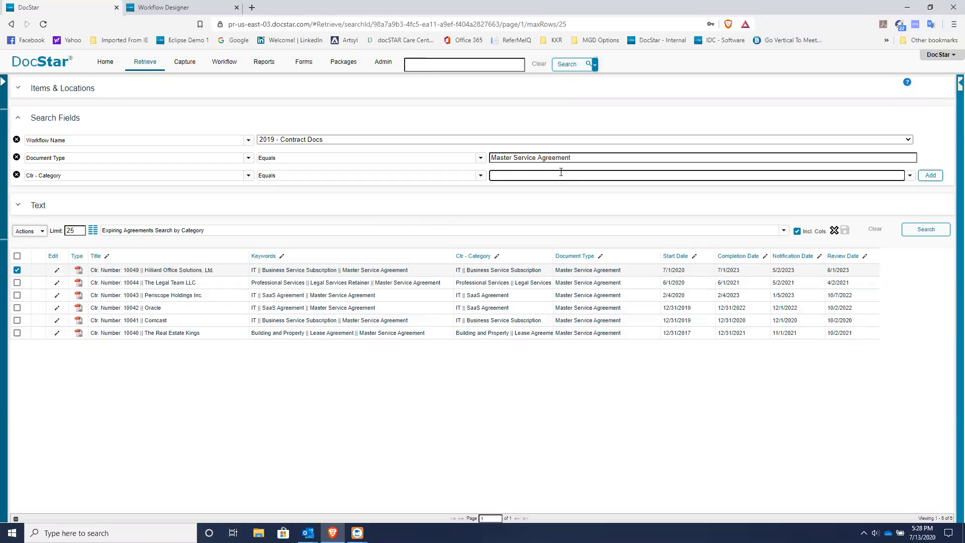
text(sa)
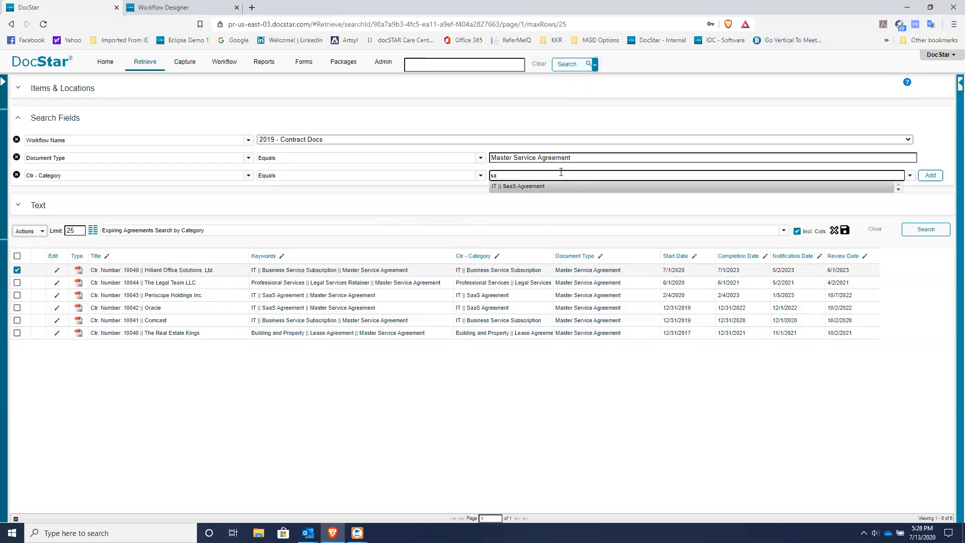
click(540, 186)
click(928, 230)
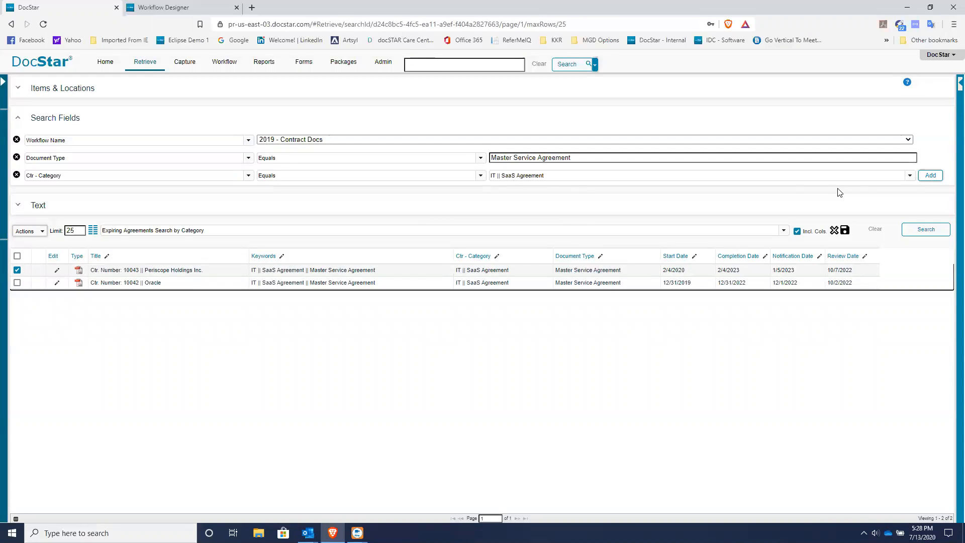
Look through the contract categories available for the search filter, keeping the current selection
click(910, 176)
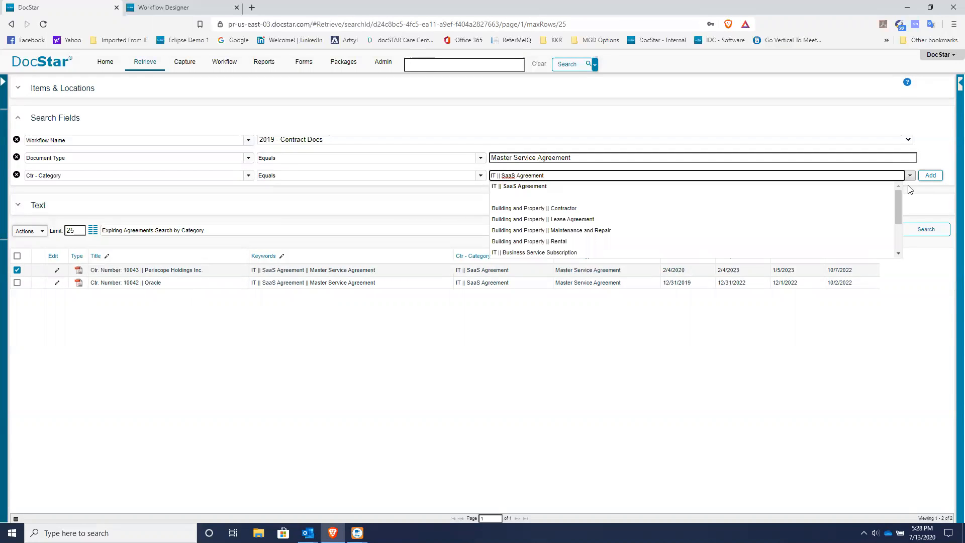
drag(898, 204, 891, 228)
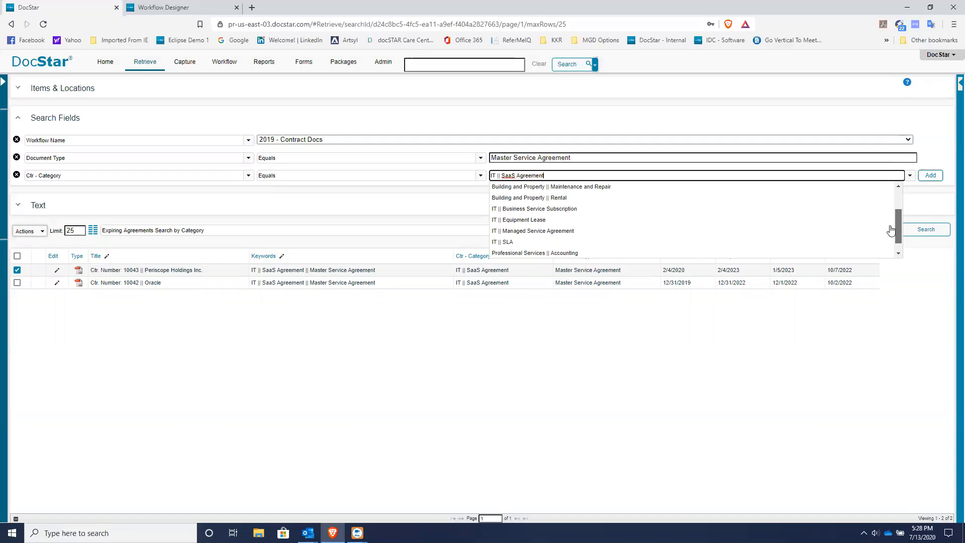
click(784, 327)
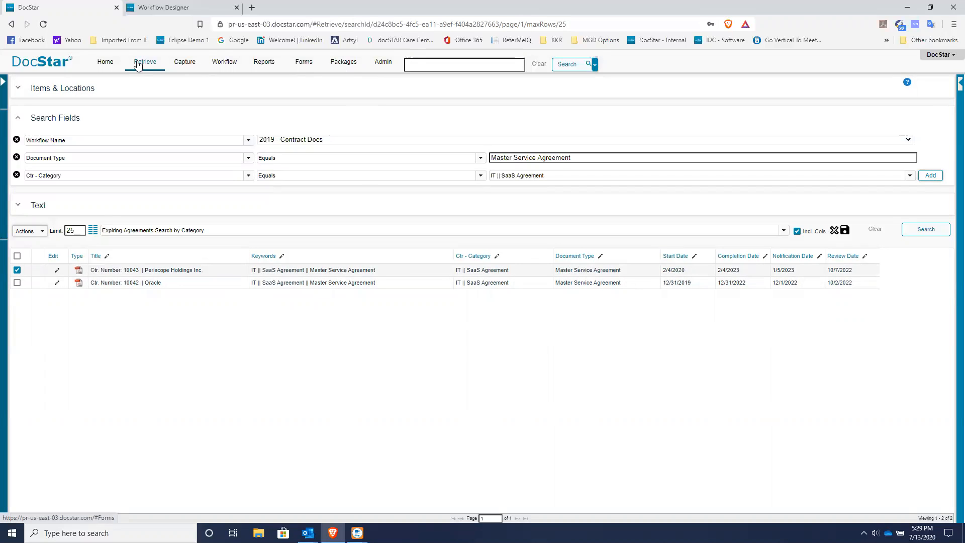
Refresh the contract packages list and open the Hilliard Office Solutions, Ltd. package to review its fields and document slots
click(105, 62)
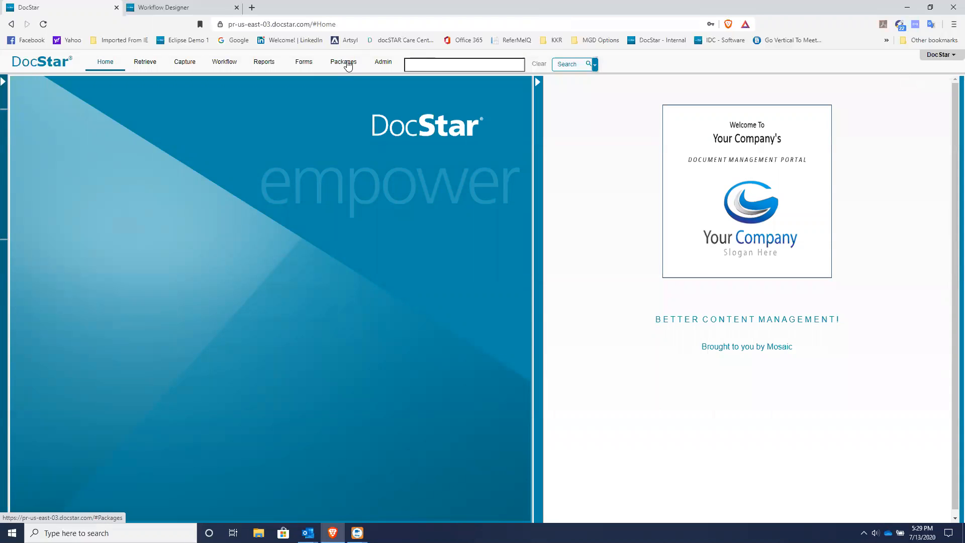
click(347, 65)
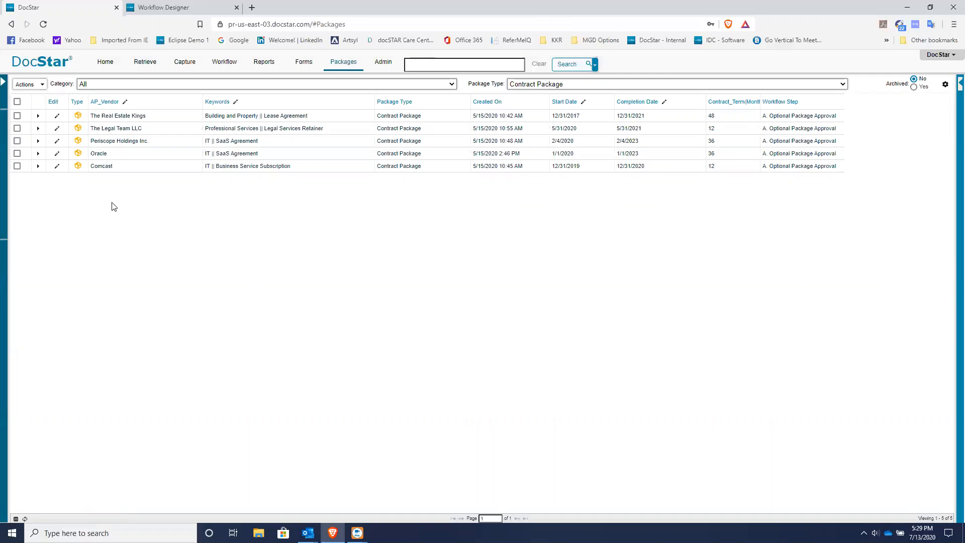
click(24, 519)
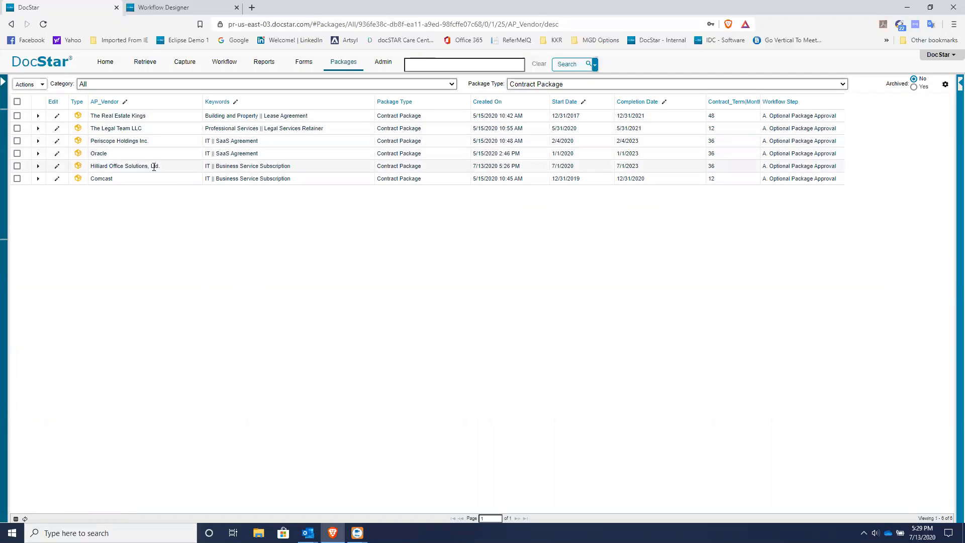
double_click(175, 166)
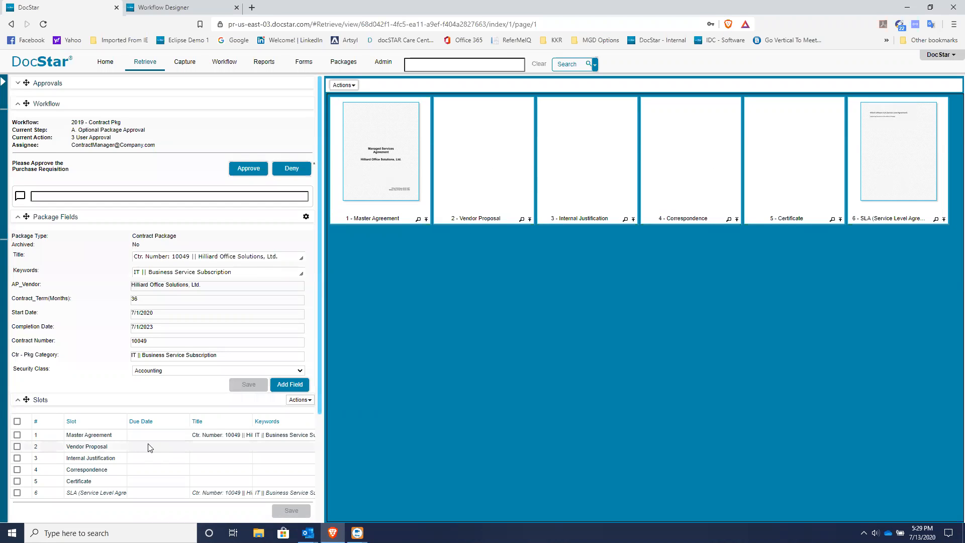
scroll(151, 437, down, 1)
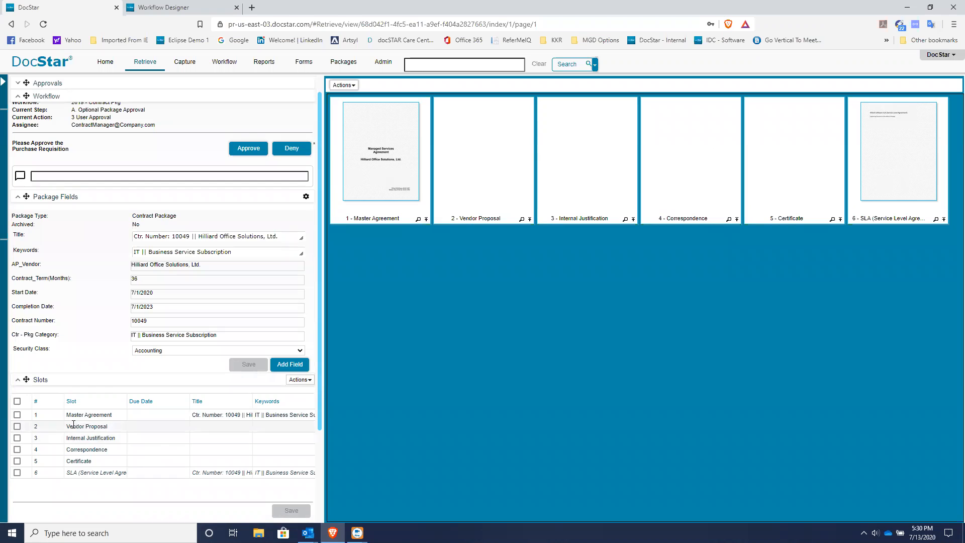